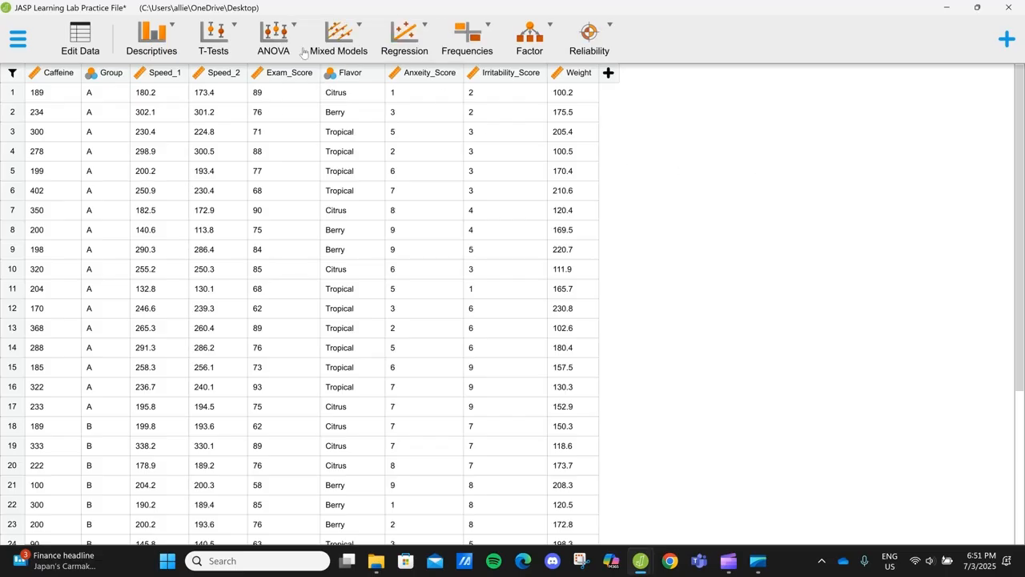
- Create a Descriptive Statistics analysis with Caffeine and Anxeity_Score as its variables
{"action": "left_click", "coordinate": [168, 34]}
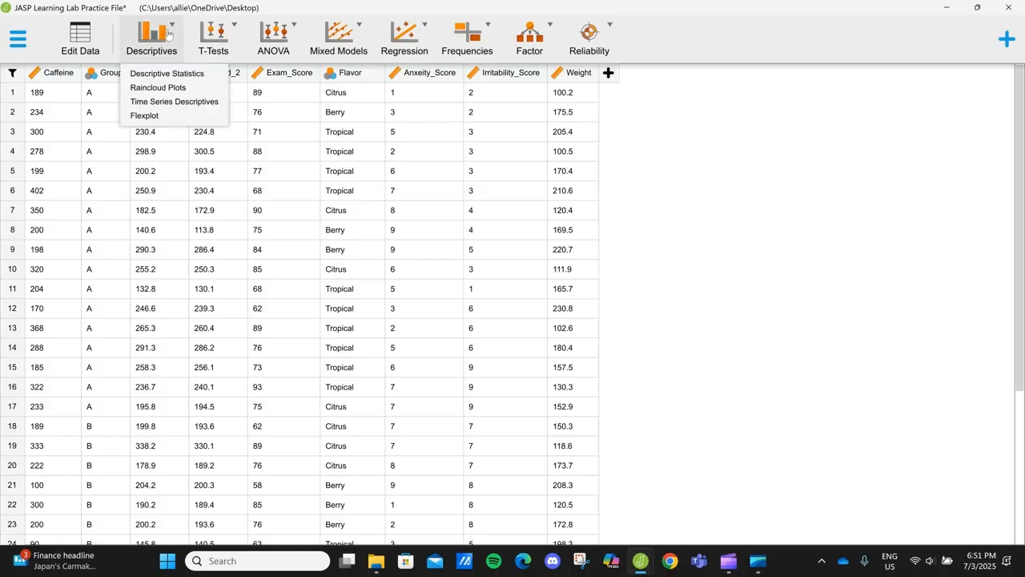
{"action": "left_click", "coordinate": [186, 73]}
{"action": "left_click_drag", "start_coordinate": [122, 115], "coordinate": [267, 162]}
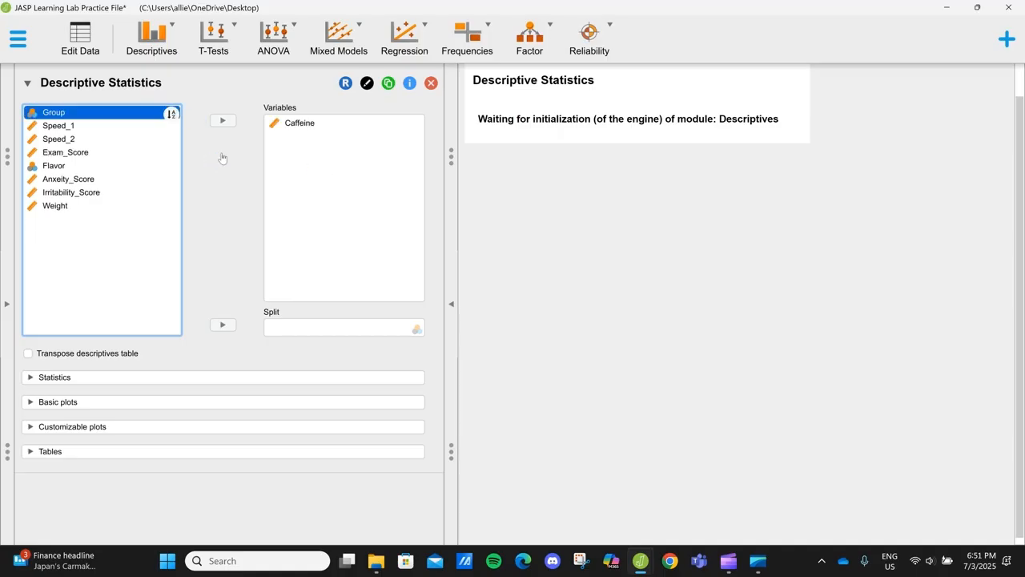
{"action": "left_click", "coordinate": [118, 181]}
{"action": "left_click", "coordinate": [220, 124]}
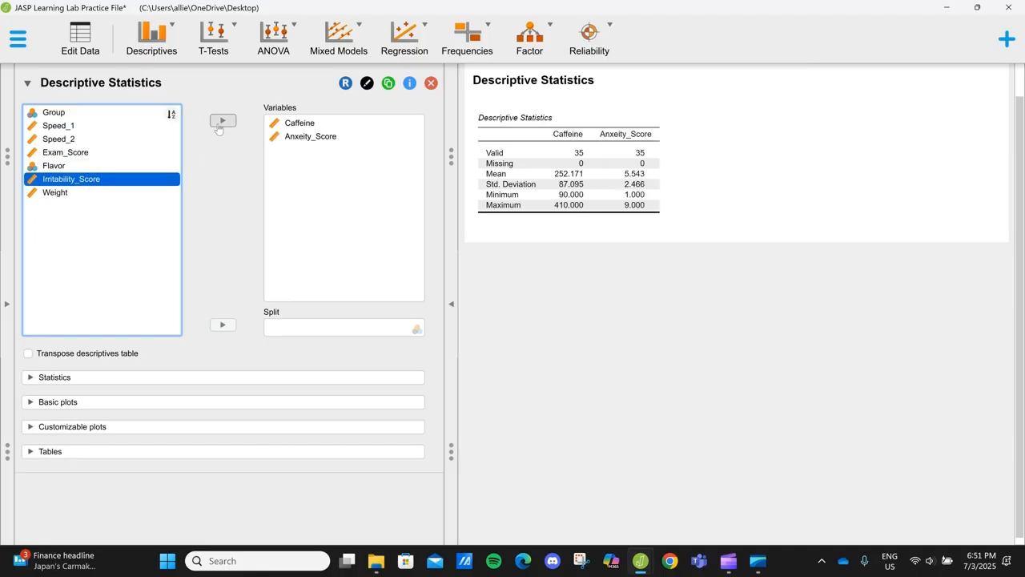
- Enable scatter plots among the customizable plots of the descriptive analysis
{"action": "left_click", "coordinate": [65, 427]}
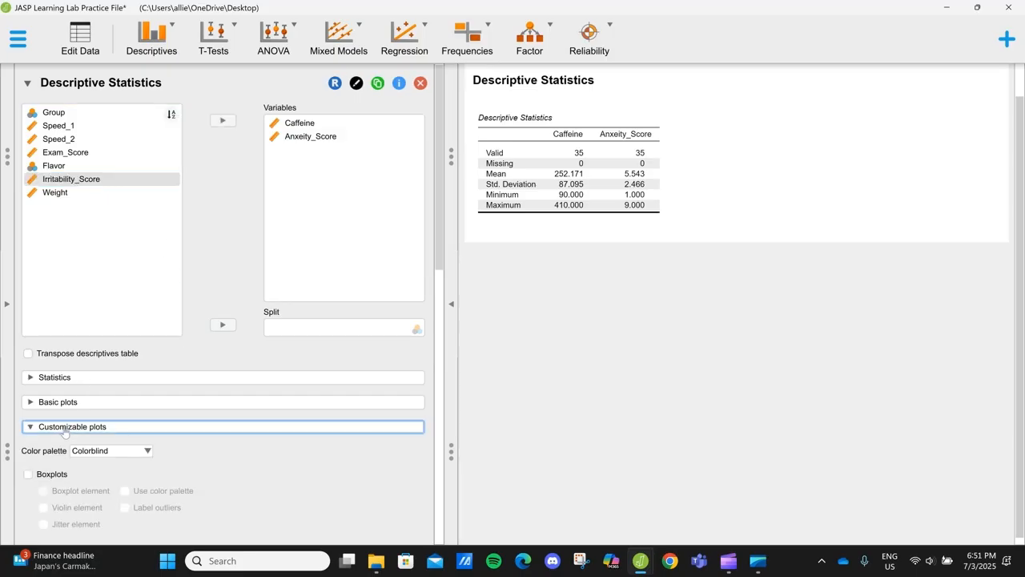
{"action": "scroll", "coordinate": [65, 432], "scroll_direction": "down", "scroll_amount": 2}
{"action": "scroll", "coordinate": [65, 432], "scroll_direction": "down", "scroll_amount": 2}
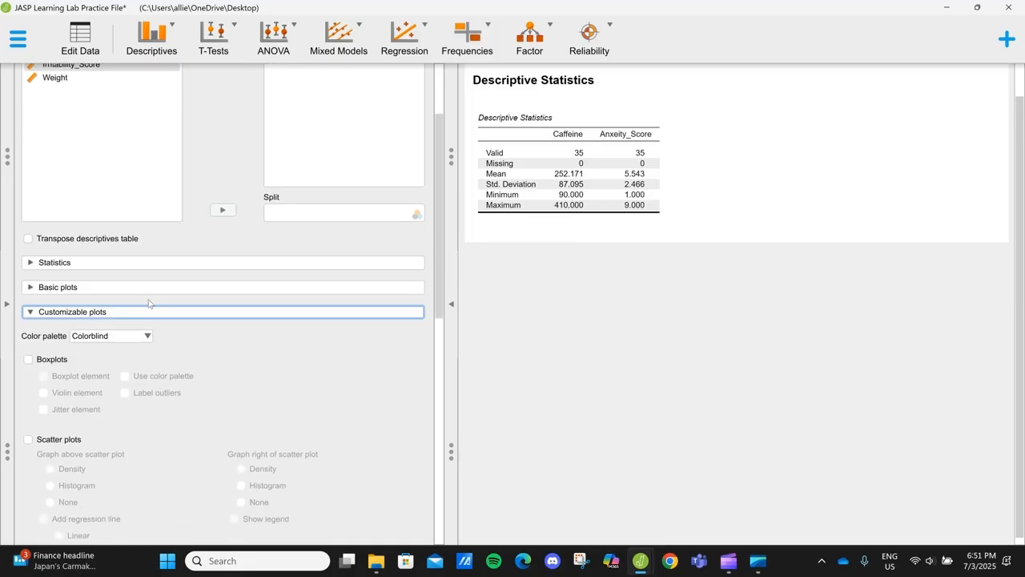
{"action": "scroll", "coordinate": [280, 398], "scroll_direction": "down", "scroll_amount": 1}
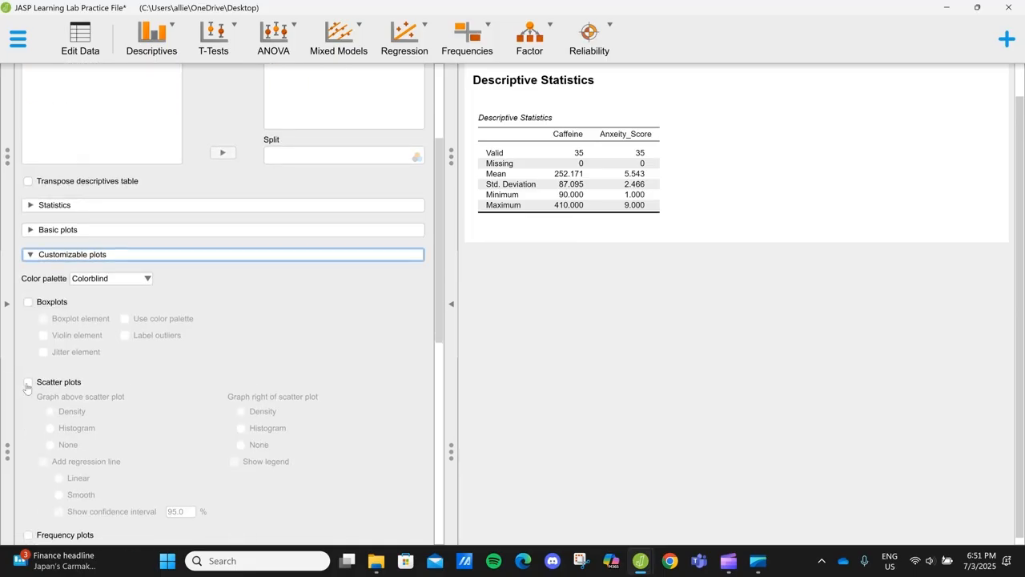
{"action": "left_click", "coordinate": [27, 383]}
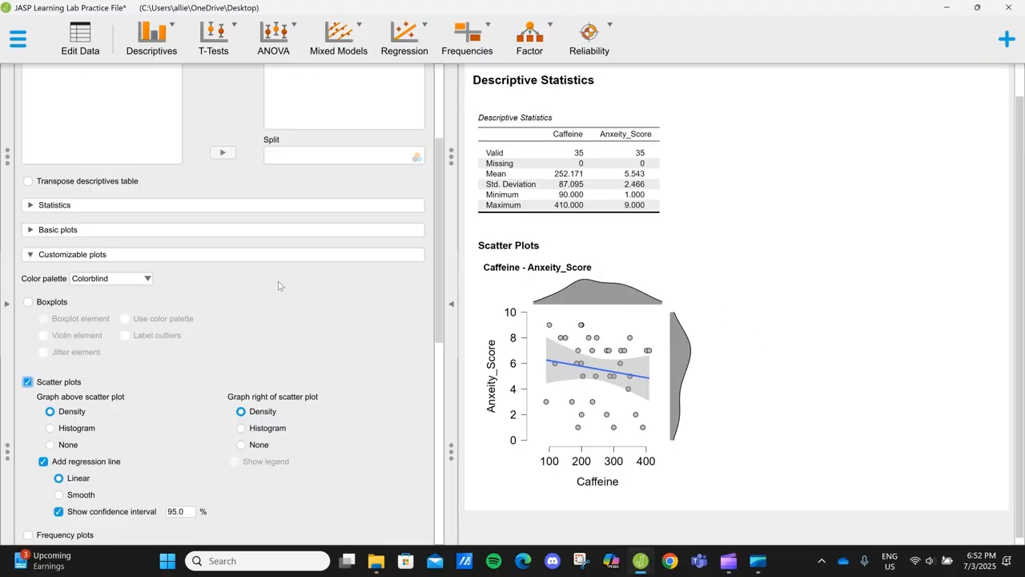
- Set the graphs above and right of the scatter plot to None and hide the regression line's confidence interval
{"action": "left_click", "coordinate": [66, 430]}
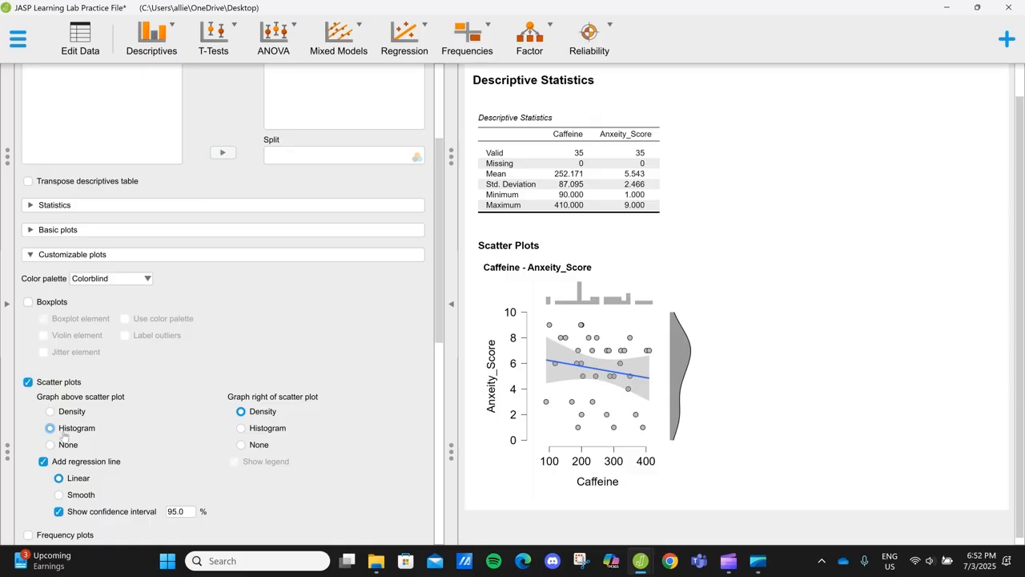
{"action": "left_click", "coordinate": [54, 445]}
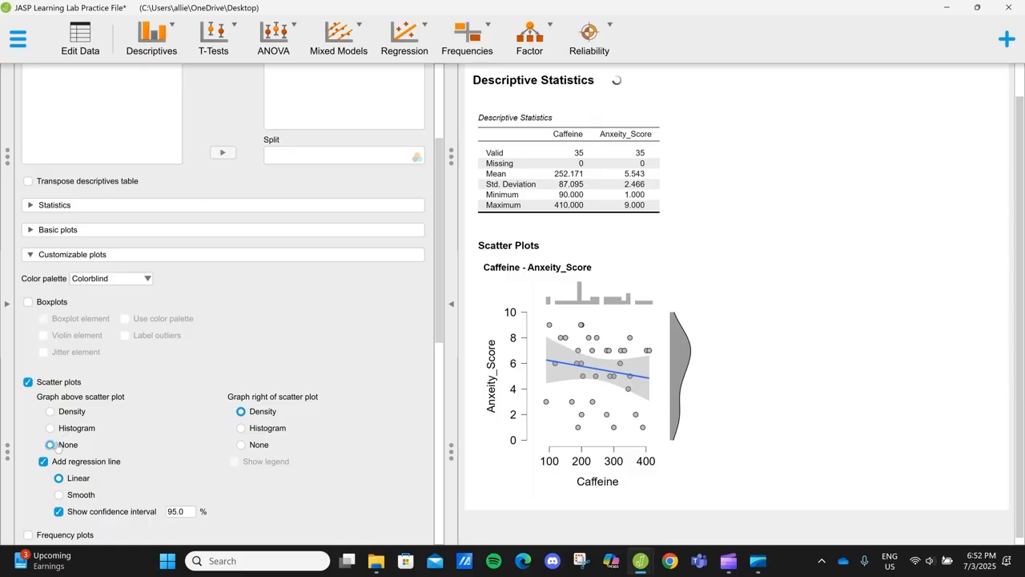
{"action": "left_click", "coordinate": [241, 445]}
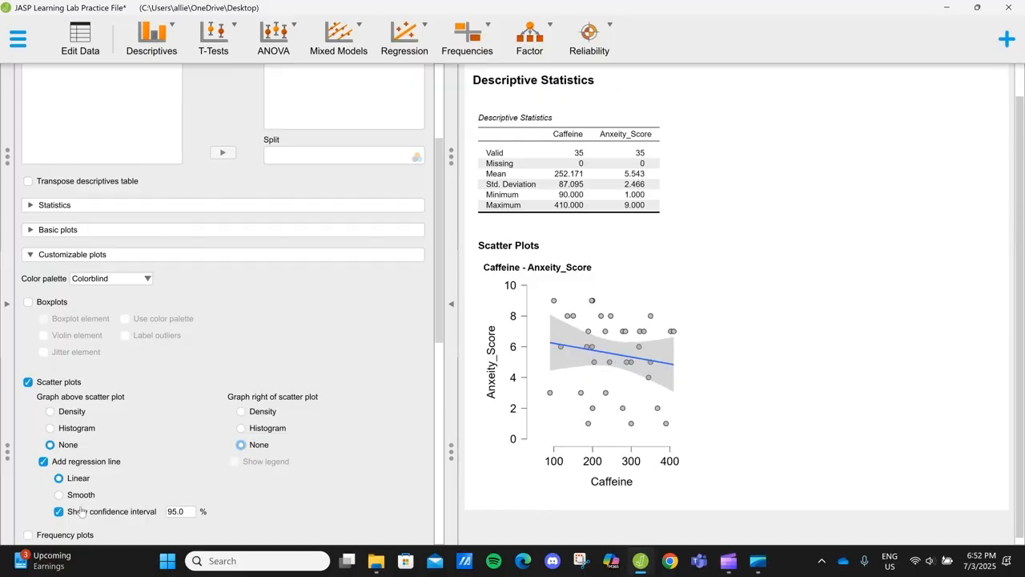
{"action": "left_click", "coordinate": [59, 513]}
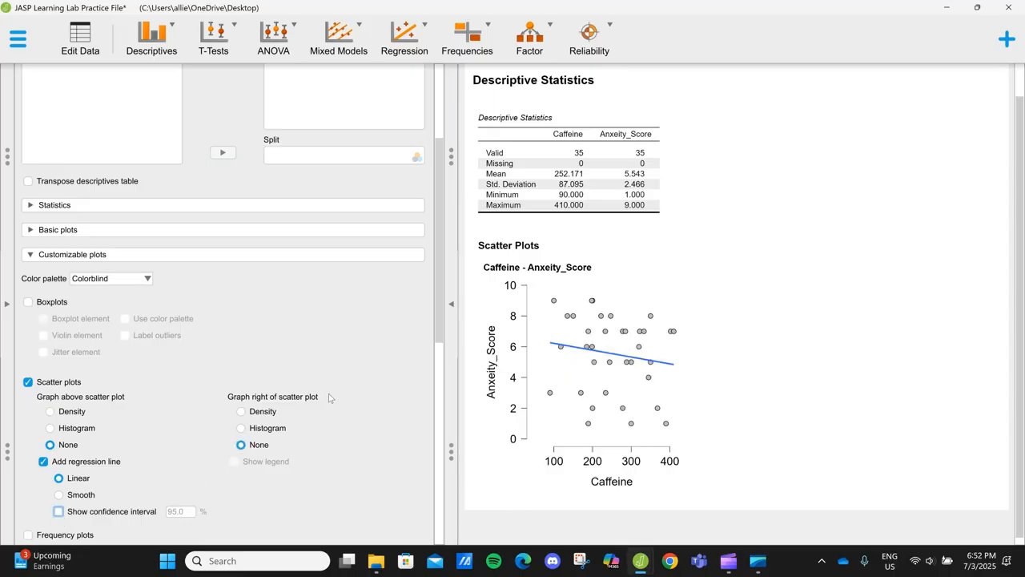
- Remove the regression line from the scatter plot and restore it
{"action": "scroll", "coordinate": [329, 398], "scroll_direction": "down", "scroll_amount": 2}
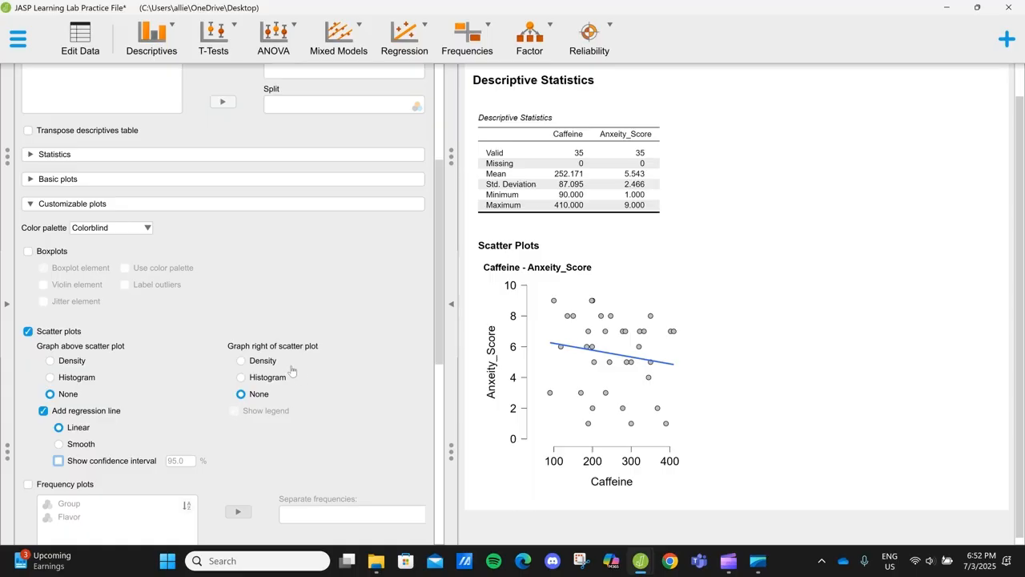
{"action": "left_click", "coordinate": [40, 412]}
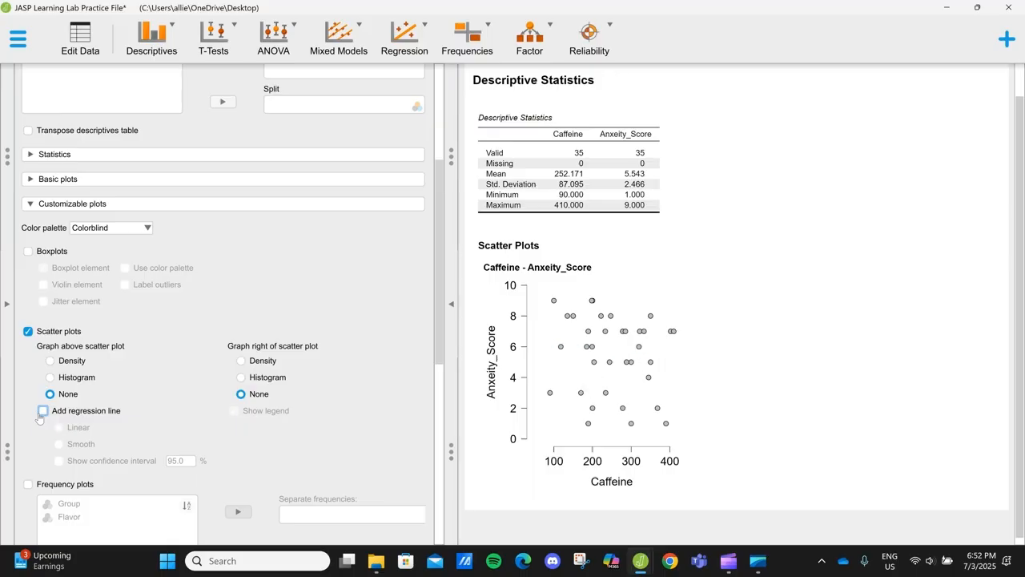
{"action": "left_click", "coordinate": [40, 418]}
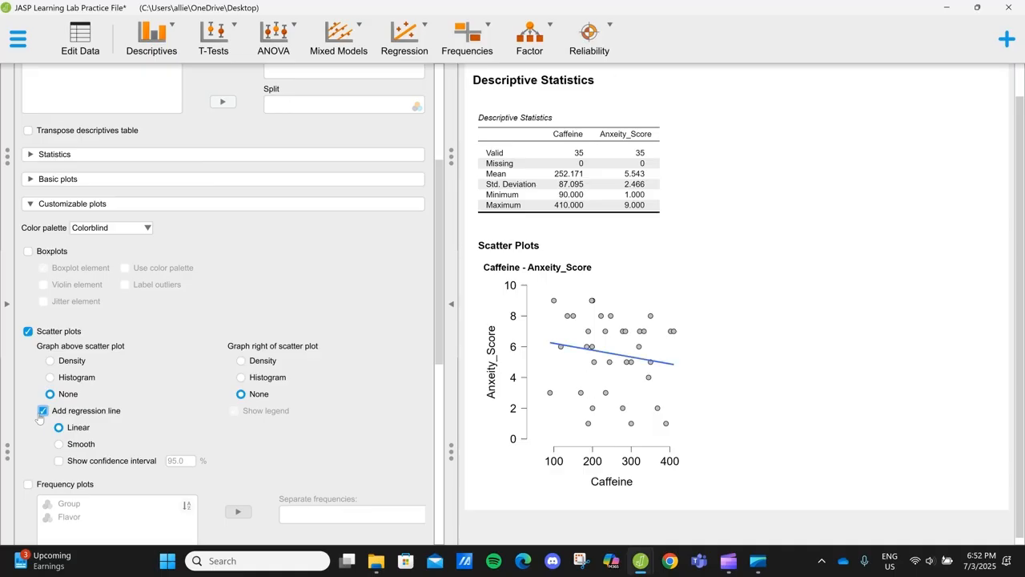
- Collapse the Descriptive Statistics analysis and start a classical Correlation analysis
{"action": "scroll", "coordinate": [156, 321], "scroll_direction": "up", "scroll_amount": 5}
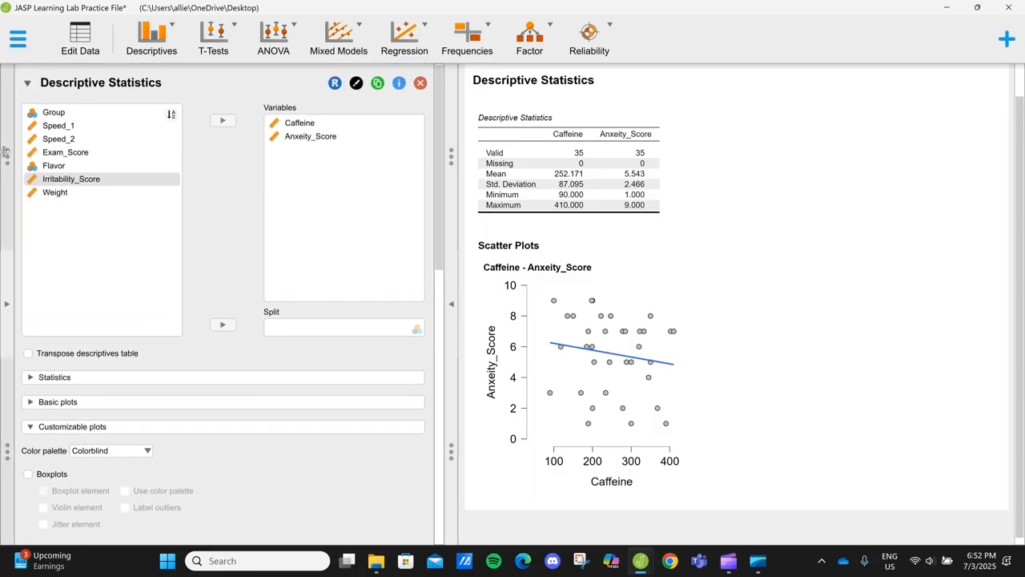
{"action": "left_click", "coordinate": [37, 85]}
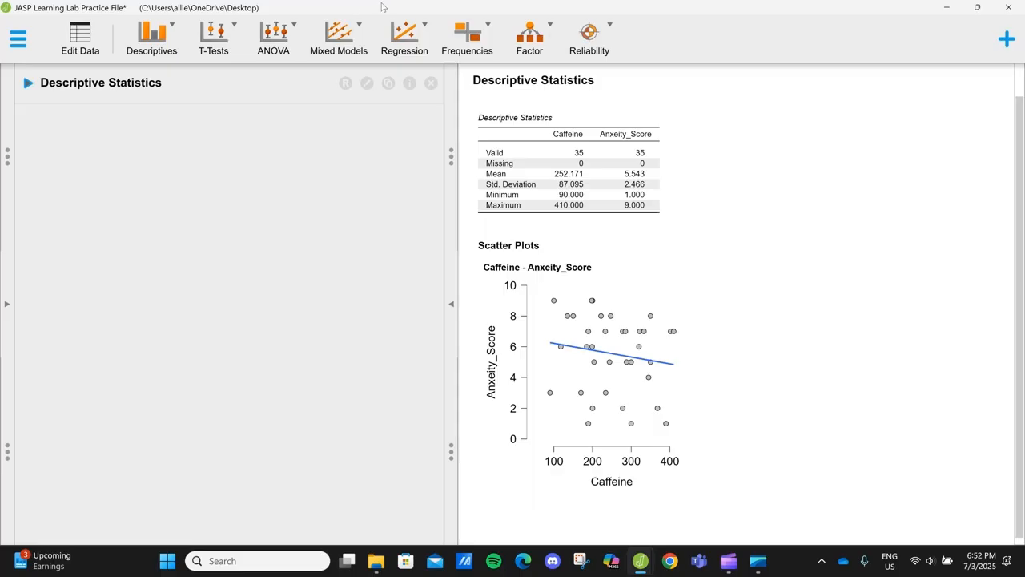
{"action": "left_click", "coordinate": [428, 35]}
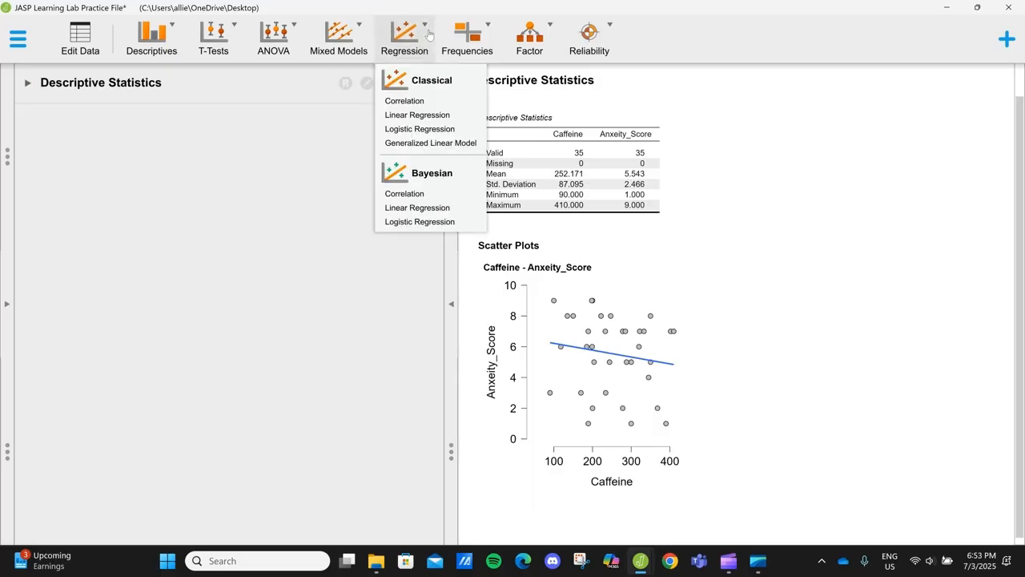
{"action": "left_click", "coordinate": [412, 104]}
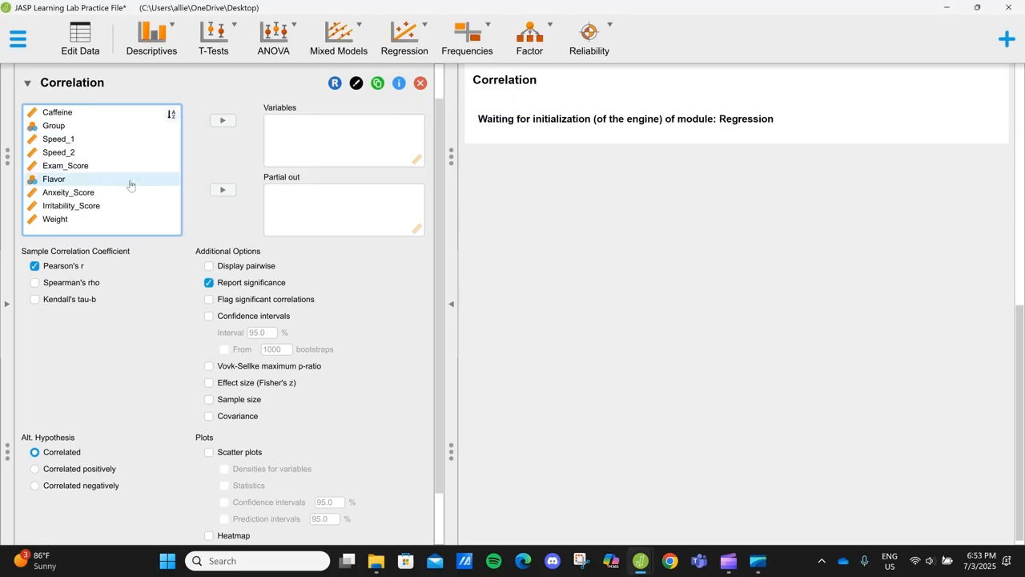
- Correlate Anxeity_Score with Caffeine, reporting the sample size and flagging significant correlations
{"action": "scroll", "coordinate": [131, 345], "scroll_direction": "down", "scroll_amount": 1}
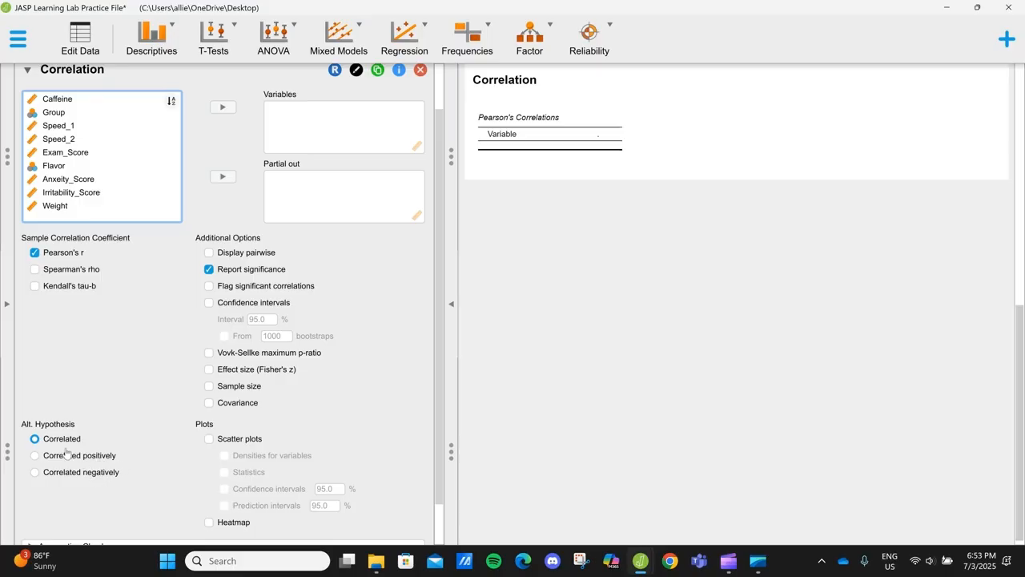
{"action": "scroll", "coordinate": [66, 450], "scroll_direction": "down", "scroll_amount": 1}
{"action": "scroll", "coordinate": [64, 446], "scroll_direction": "up", "scroll_amount": 1}
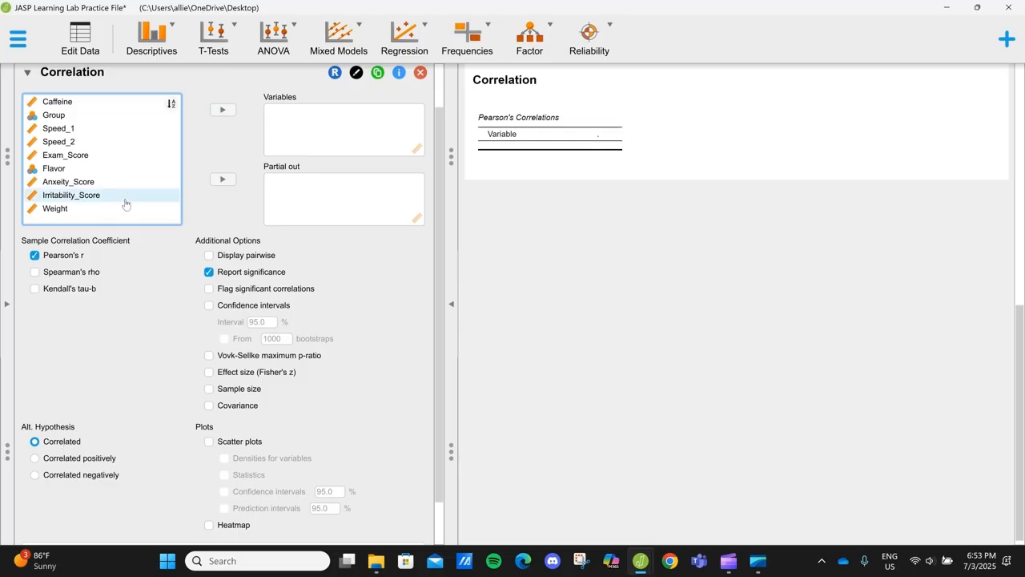
{"action": "left_click_drag", "start_coordinate": [119, 183], "coordinate": [374, 132]}
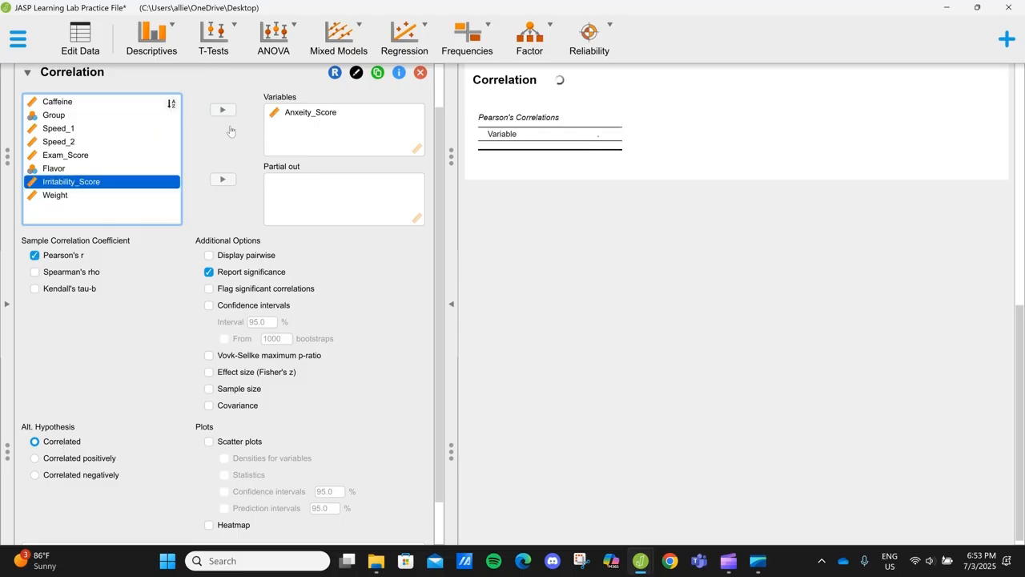
{"action": "left_click_drag", "start_coordinate": [137, 101], "coordinate": [386, 154]}
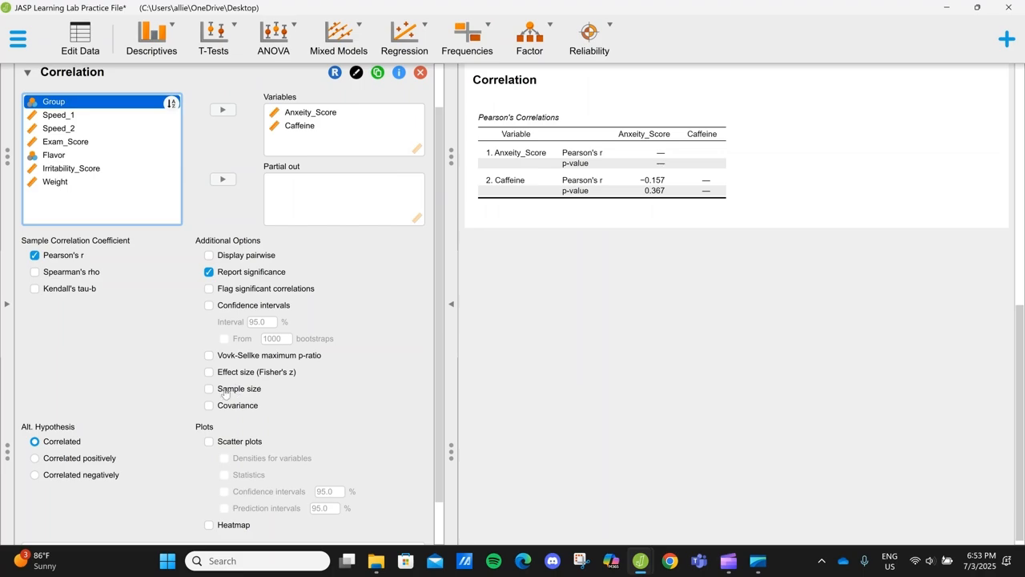
{"action": "left_click", "coordinate": [210, 389]}
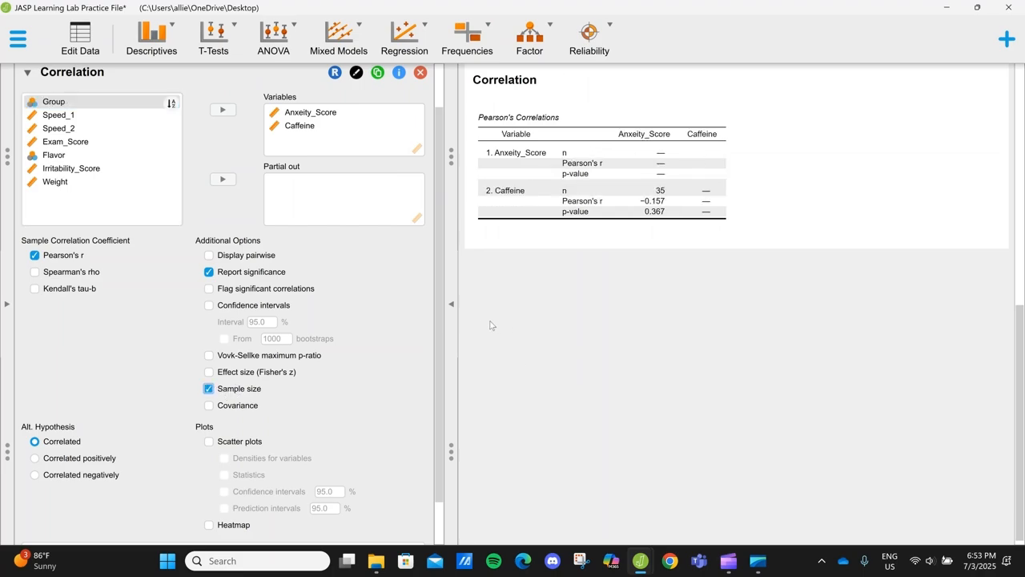
{"action": "left_click", "coordinate": [248, 290]}
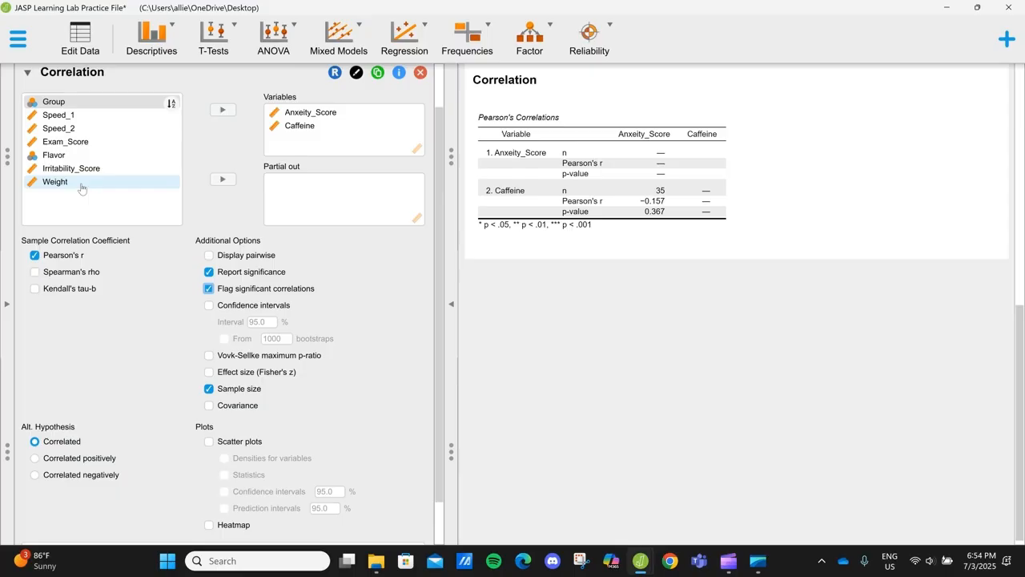
- Add Weight, Irritability_Score and Exam_Score to the correlation variables
{"action": "left_click_drag", "start_coordinate": [81, 188], "coordinate": [339, 151]}
{"action": "left_click_drag", "start_coordinate": [96, 172], "coordinate": [329, 152]}
{"action": "left_click_drag", "start_coordinate": [68, 145], "coordinate": [378, 161]}
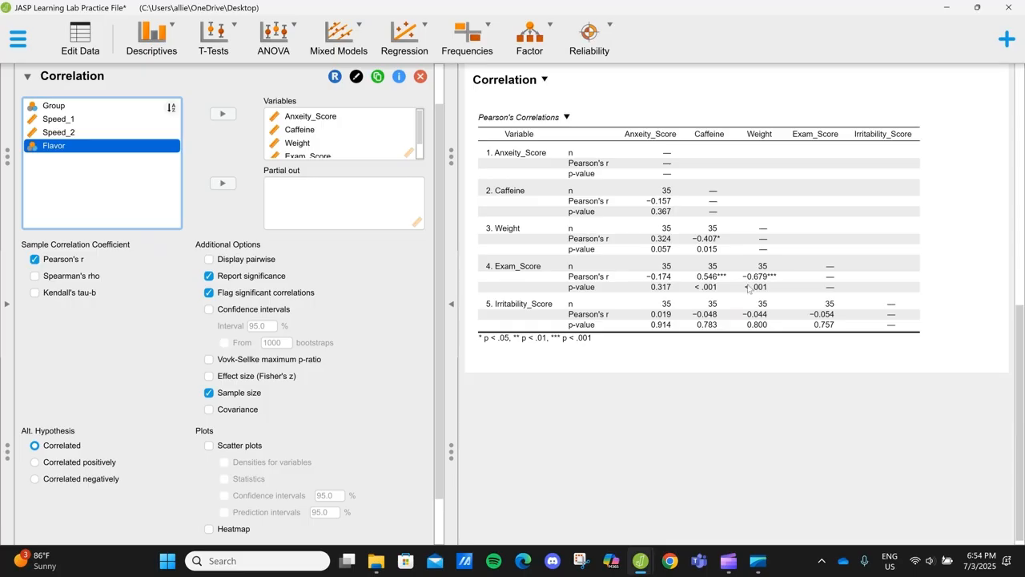
- Add scatter plots to the correlation analysis and look across the whole plot matrix
{"action": "scroll", "coordinate": [408, 371], "scroll_direction": "down", "scroll_amount": 1}
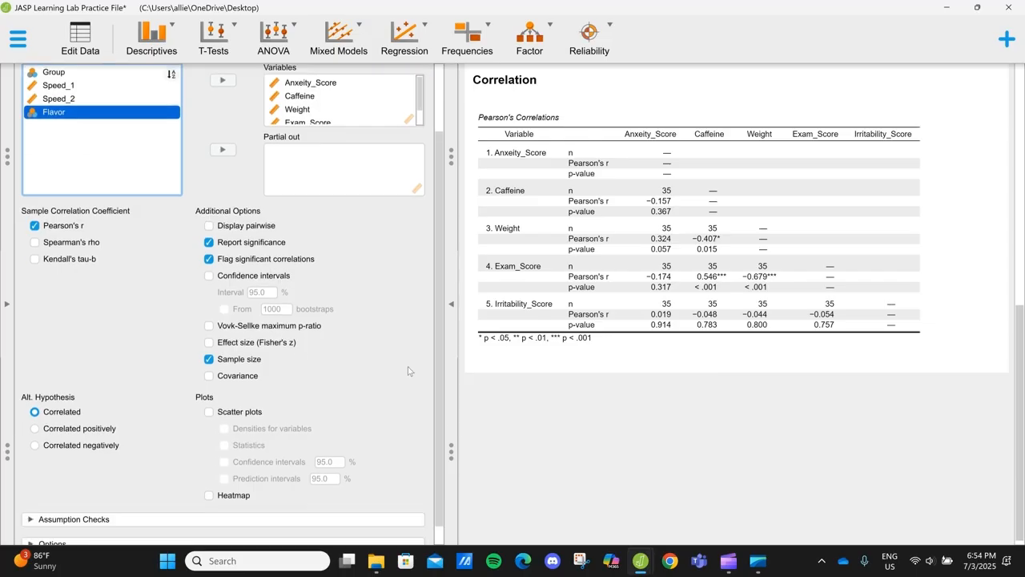
{"action": "scroll", "coordinate": [409, 371], "scroll_direction": "down", "scroll_amount": 1}
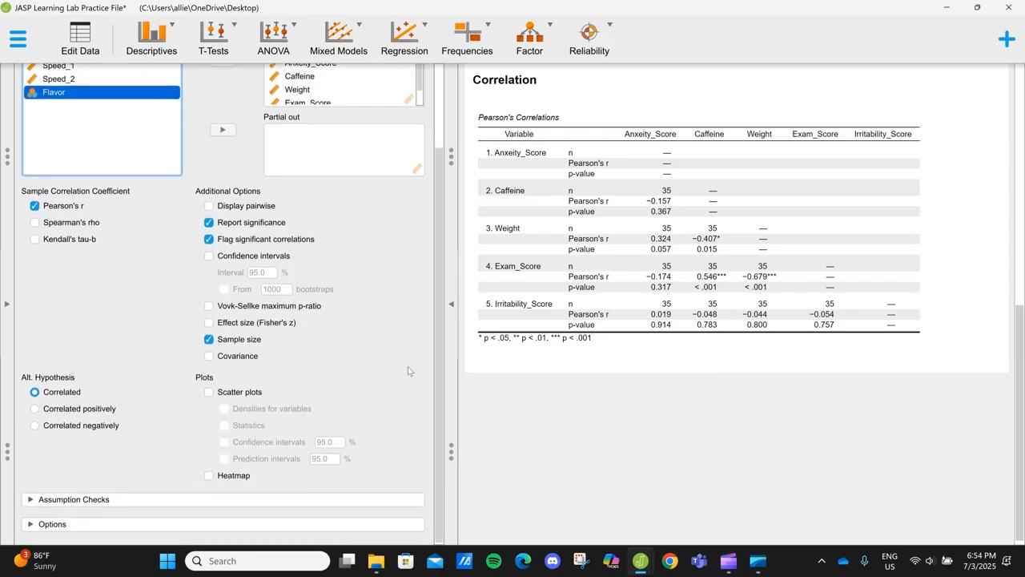
{"action": "left_click", "coordinate": [209, 391]}
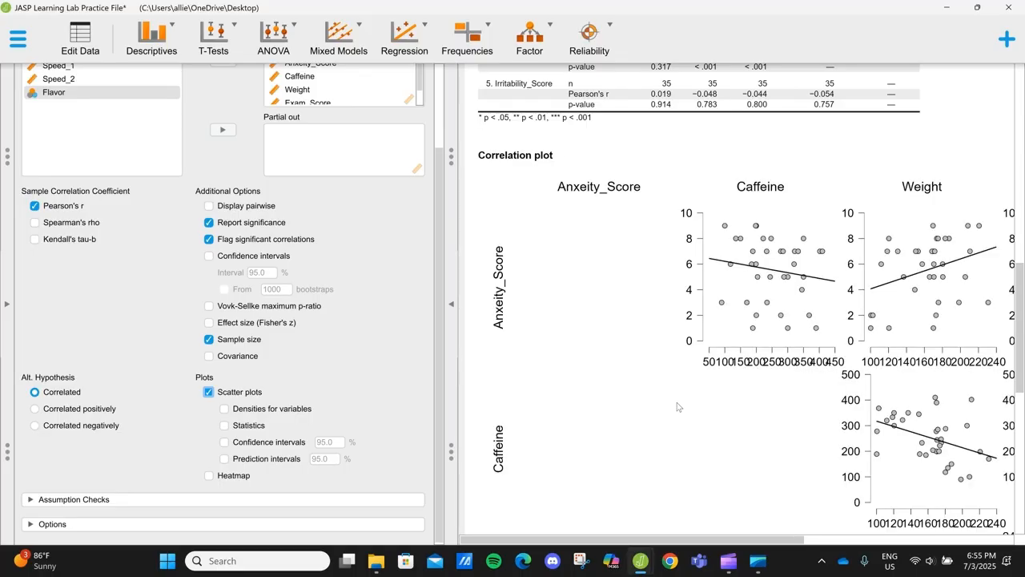
{"action": "scroll", "coordinate": [676, 407], "scroll_direction": "right", "scroll_amount": 3}
{"action": "scroll", "coordinate": [677, 407], "scroll_direction": "left", "scroll_amount": 3}
- Try adding statistics to the correlation scatter plots, and turn the scatter plots off
{"action": "left_click", "coordinate": [209, 393]}
{"action": "left_click", "coordinate": [209, 393]}
{"action": "left_click", "coordinate": [224, 425]}
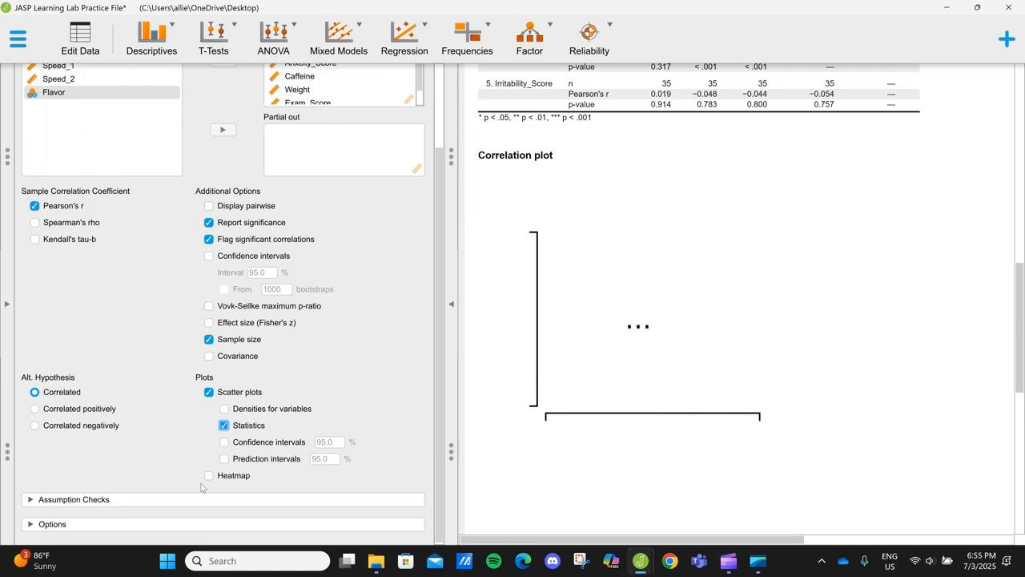
{"action": "left_click", "coordinate": [207, 393]}
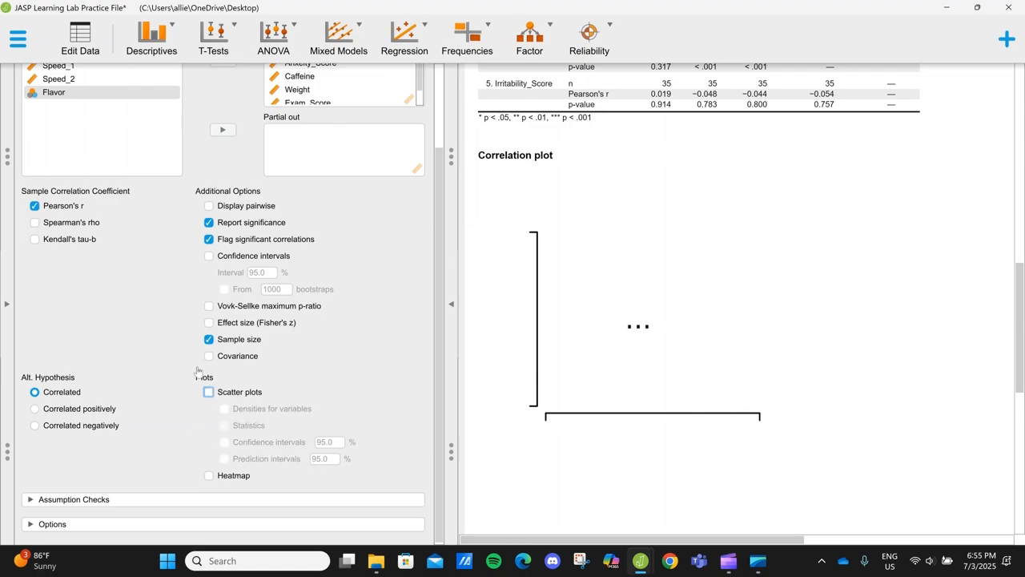
{"action": "scroll", "coordinate": [318, 305], "scroll_direction": "up", "scroll_amount": 3}
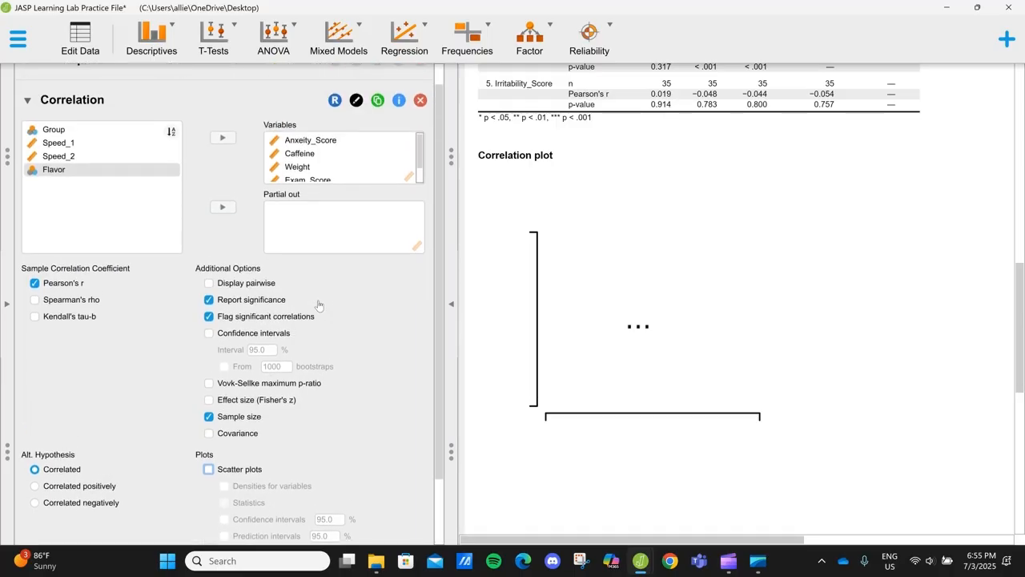